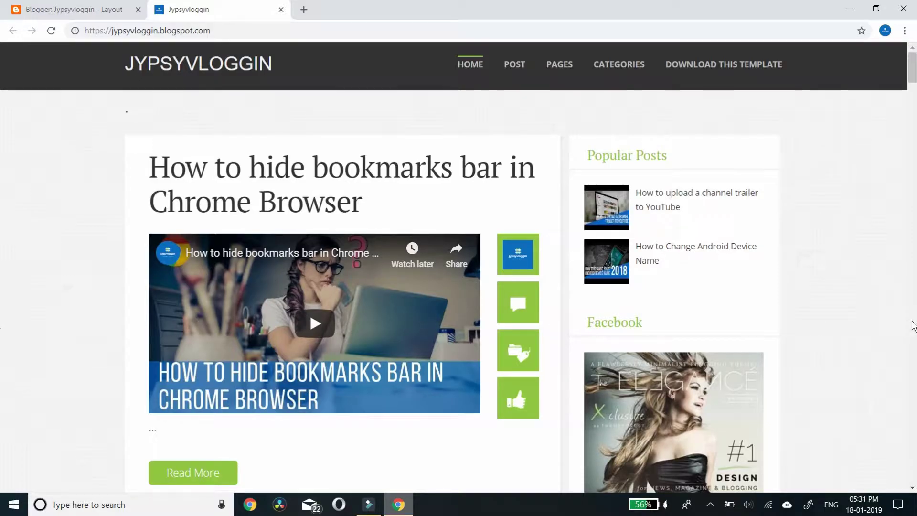
# Scroll the blog homepage to inspect the Facebook sidebar gadget and its magazine image.
pyautogui.scroll(-5, 912, 330)
pyautogui.scroll(4, 855, 364)
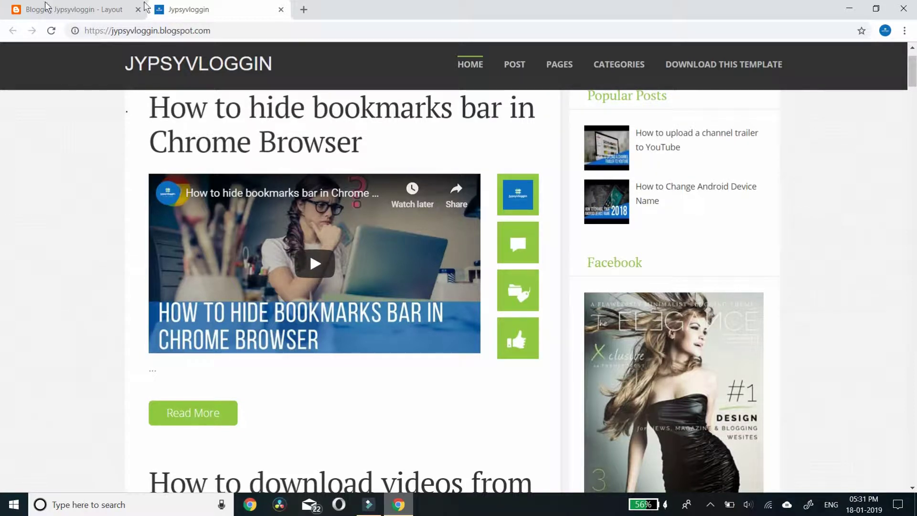
# In a new tab, search 'develo' and go to developers.facebook.com via the 'developer facebook' suggestion.
pyautogui.click(303, 10)
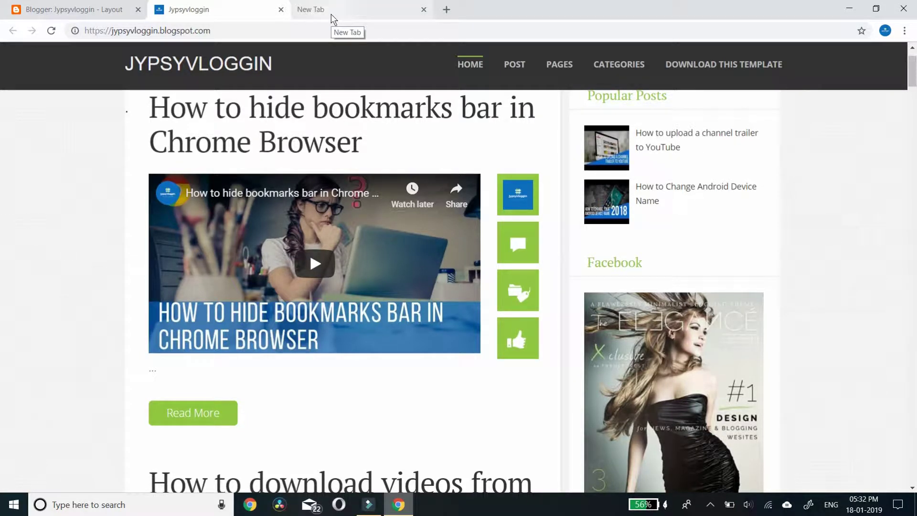
pyautogui.click(332, 11)
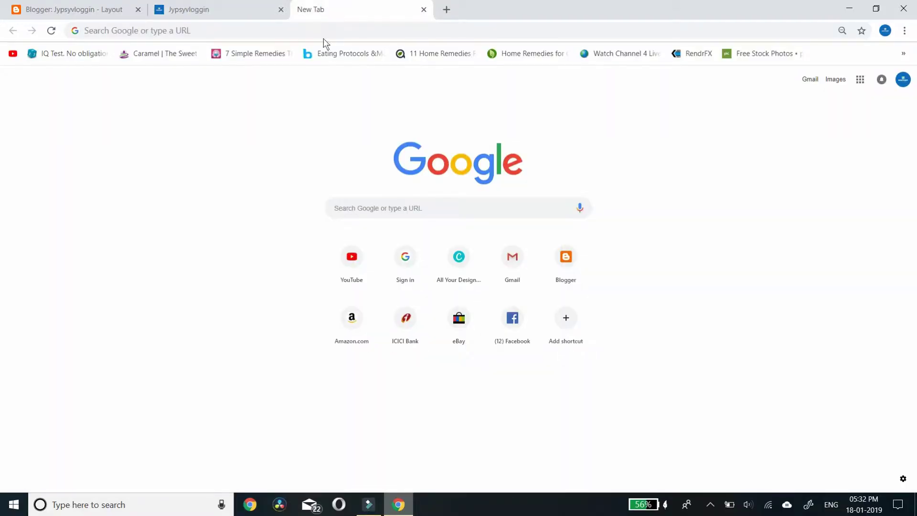
pyautogui.click(320, 27)
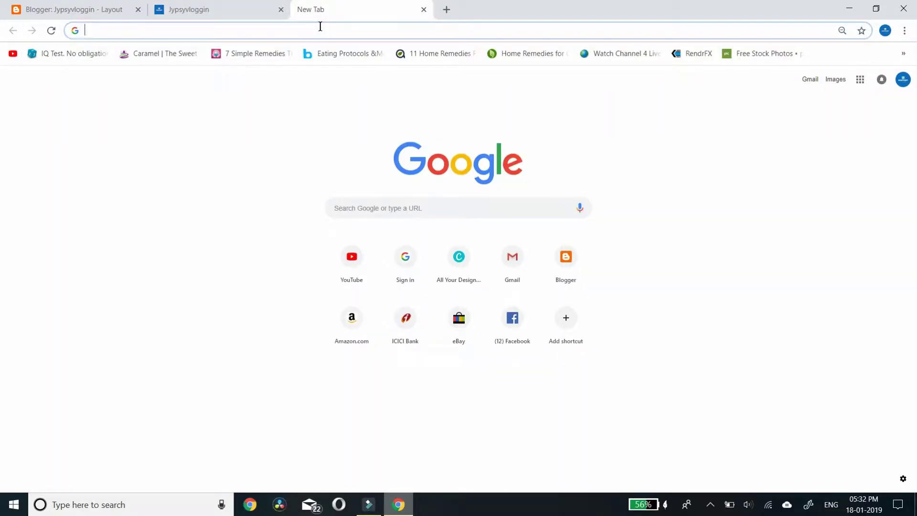
pyautogui.write('developer')
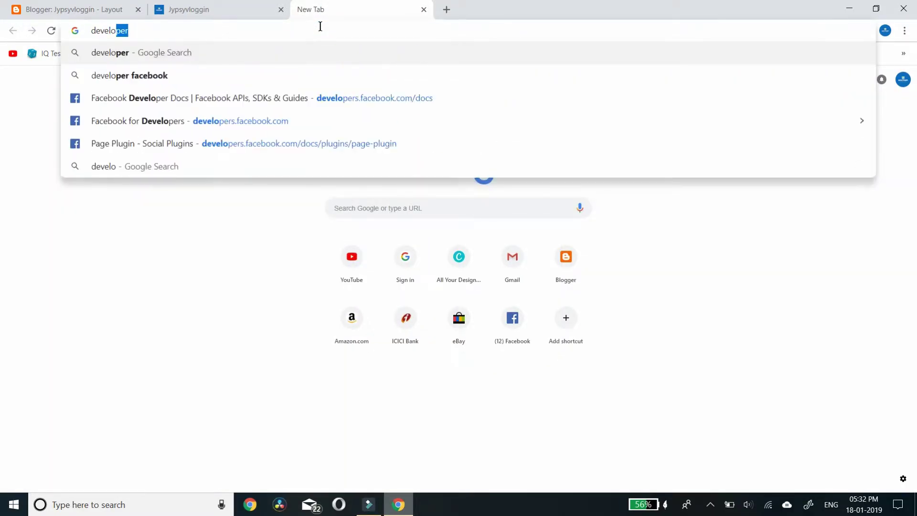
pyautogui.press('Down')
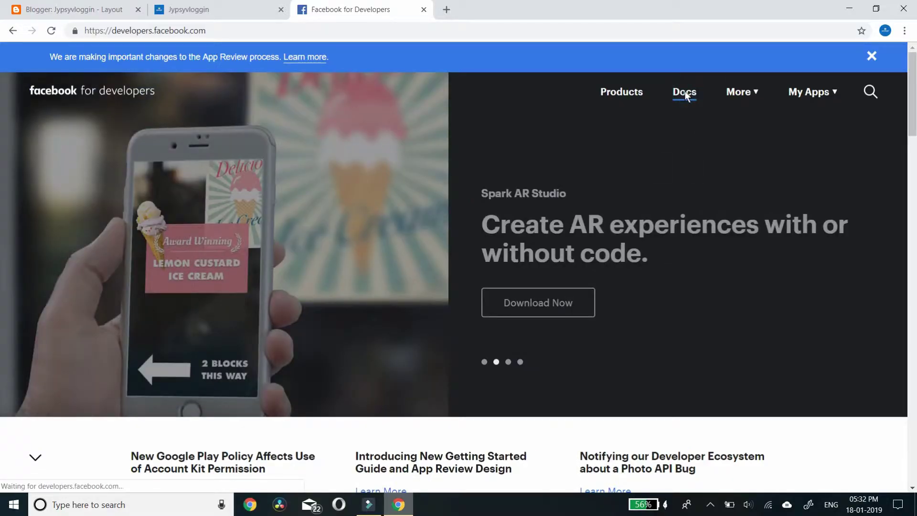
# Navigate from Docs to Social Plugins and jump to the Page Plugin section.
pyautogui.click(684, 94)
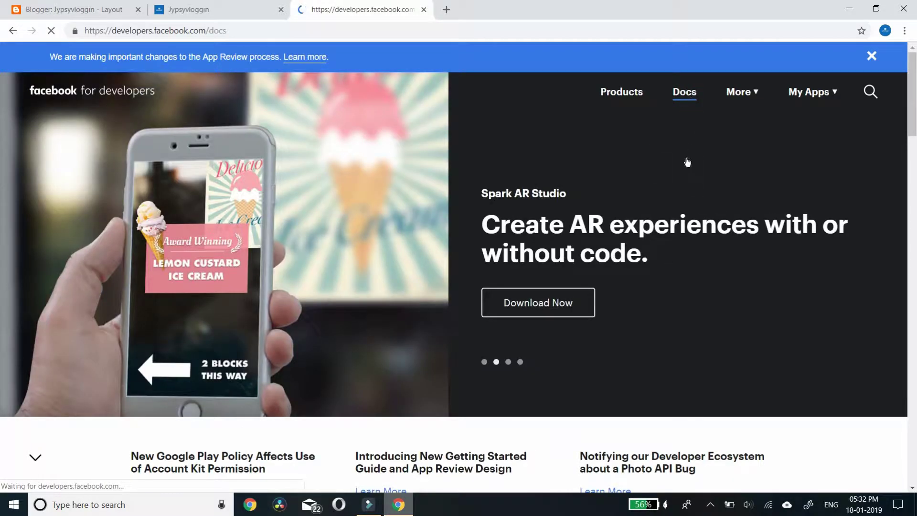
pyautogui.scroll(-8, 698, 182)
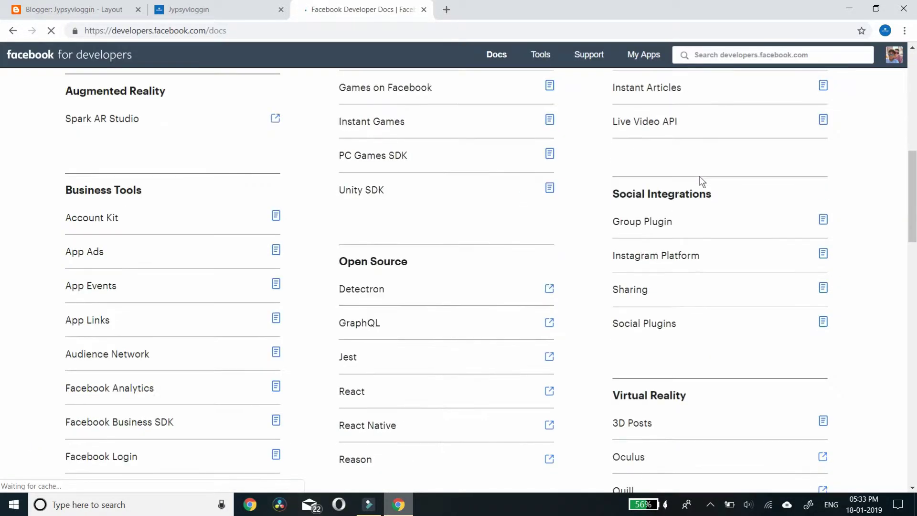
pyautogui.scroll(-4, 699, 180)
pyautogui.scroll(4, 543, 179)
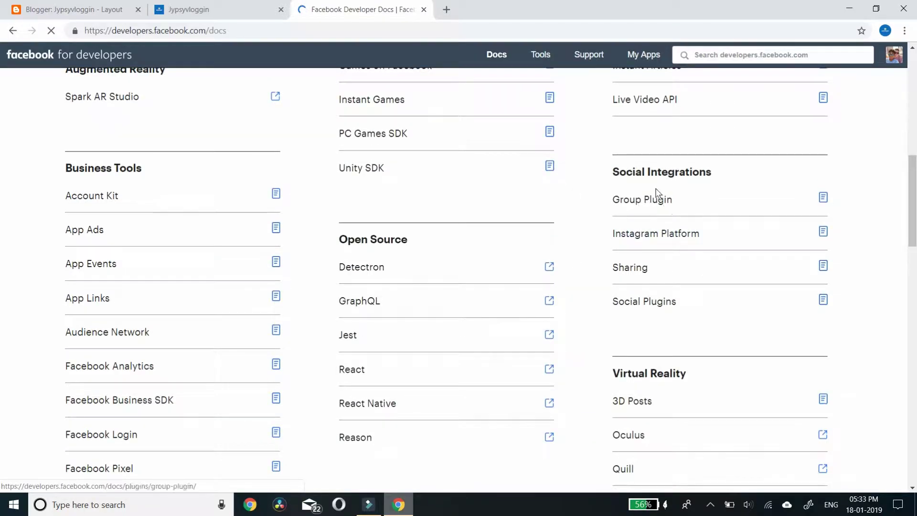
pyautogui.click(645, 302)
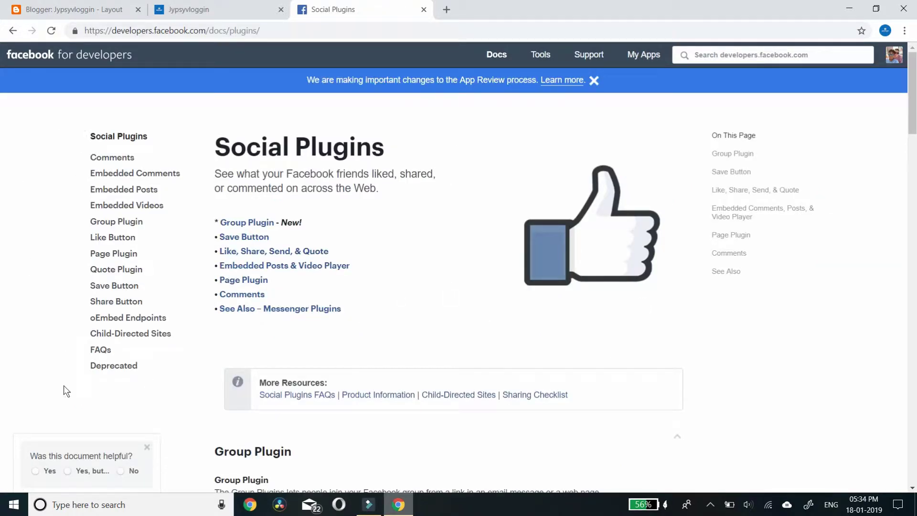
pyautogui.click(241, 280)
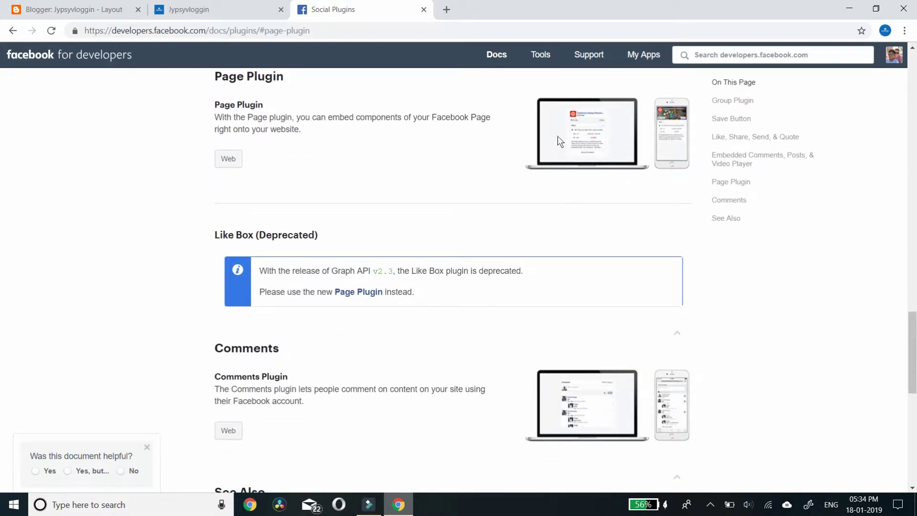
# Open the Page Plugin configurator and generate the plugin's embed code.
pyautogui.click(227, 159)
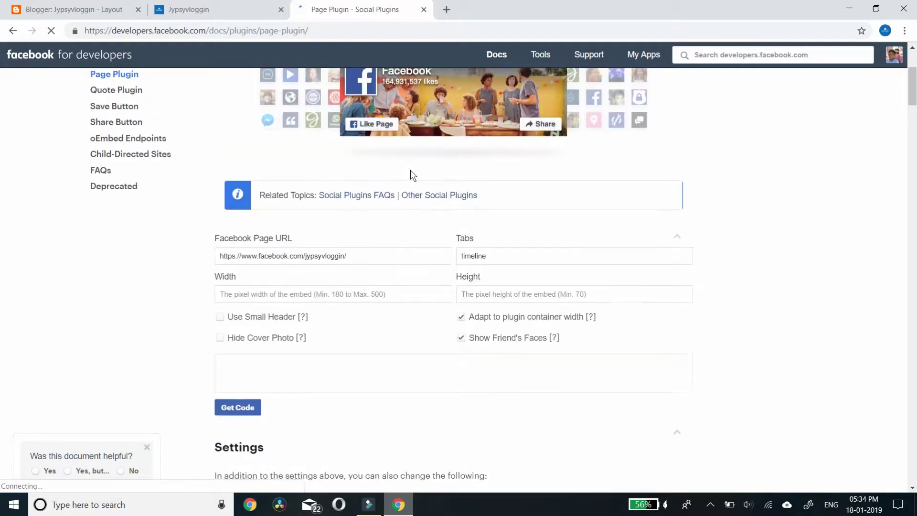
pyautogui.scroll(3, 376, 220)
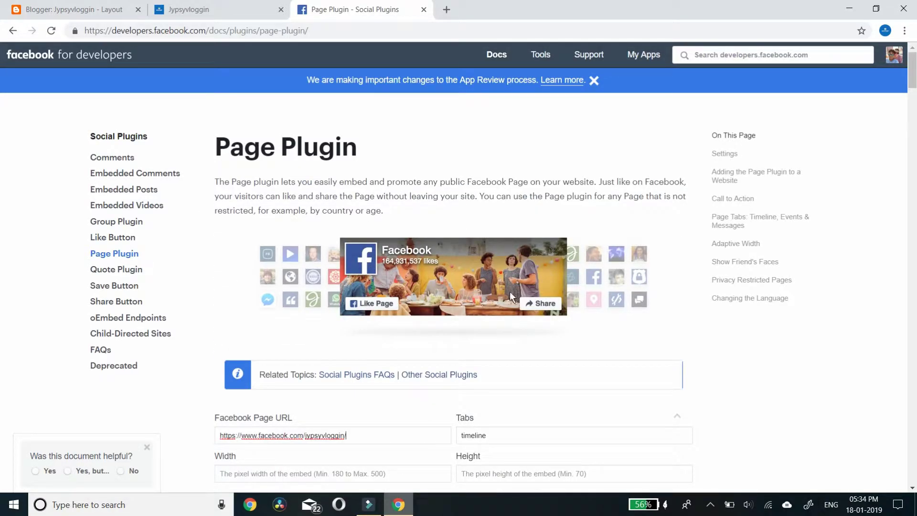
pyautogui.scroll(-3, 244, 430)
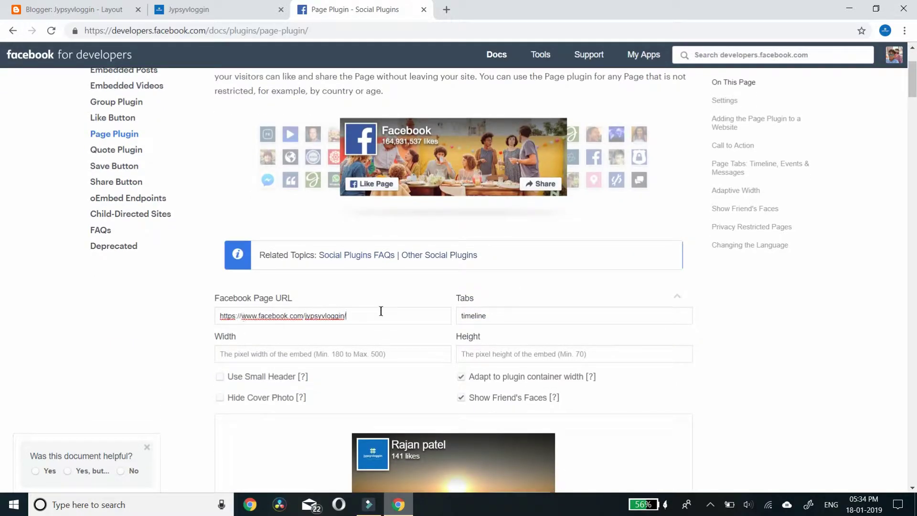
pyautogui.click(362, 313)
pyautogui.scroll(-2, 335, 312)
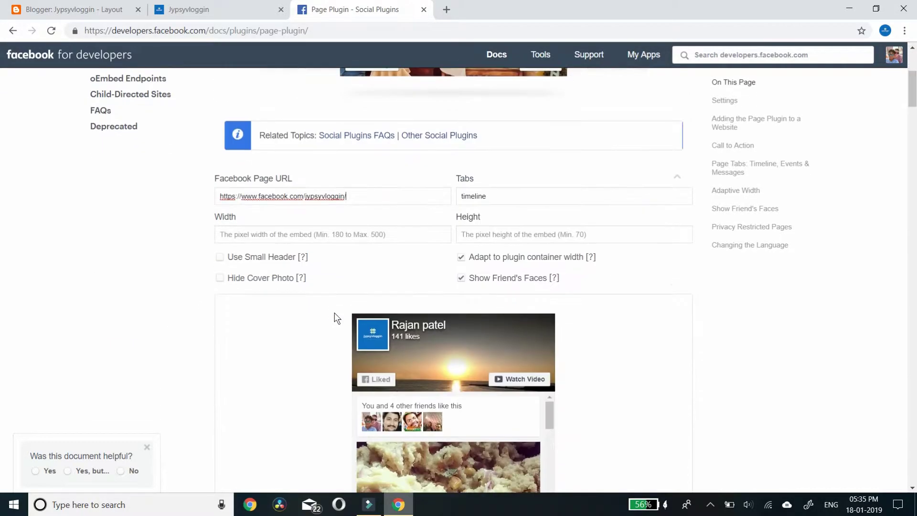
pyautogui.scroll(-3, 314, 278)
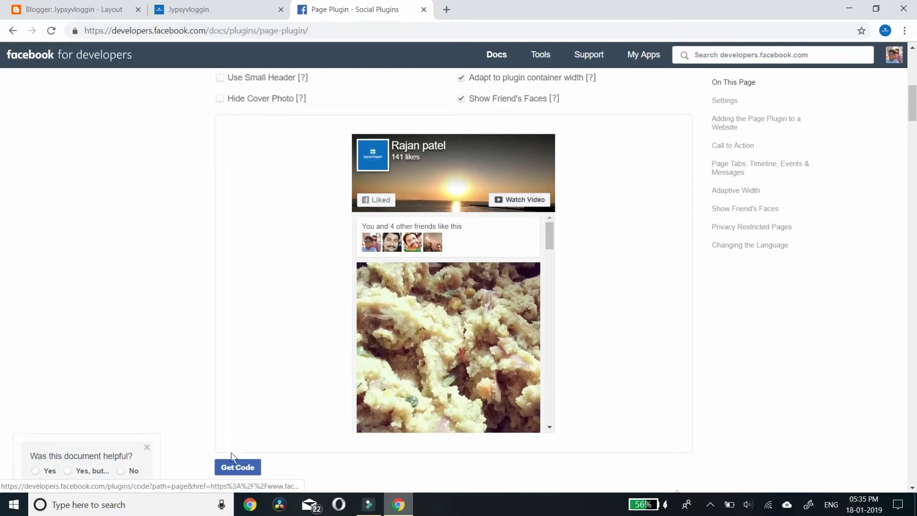
pyautogui.click(237, 468)
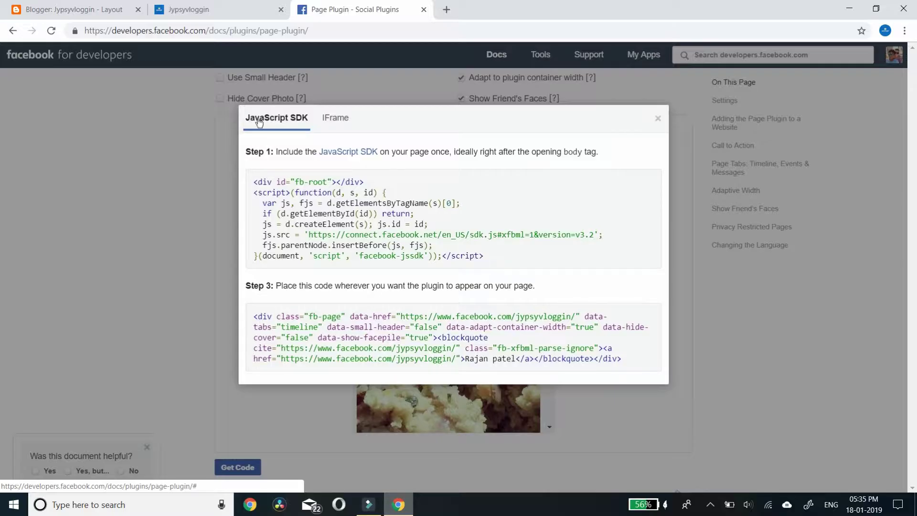
# Copy the IFrame version of the Page Plugin embed code to the clipboard.
pyautogui.click(333, 121)
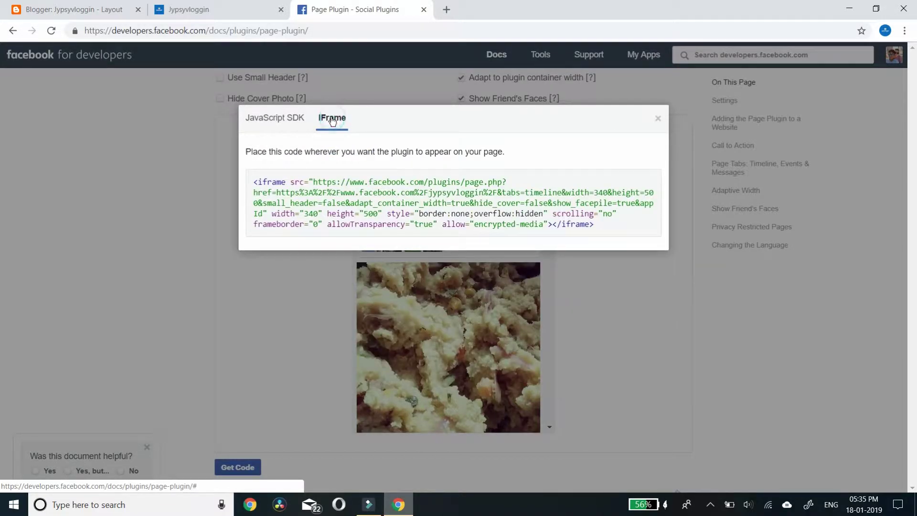
pyautogui.click(378, 199)
pyautogui.rightClick(380, 204)
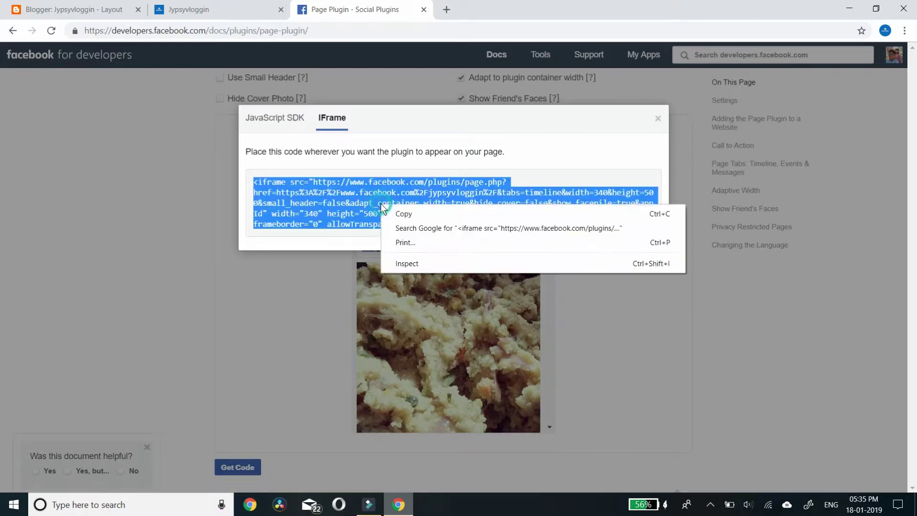
pyautogui.click(407, 219)
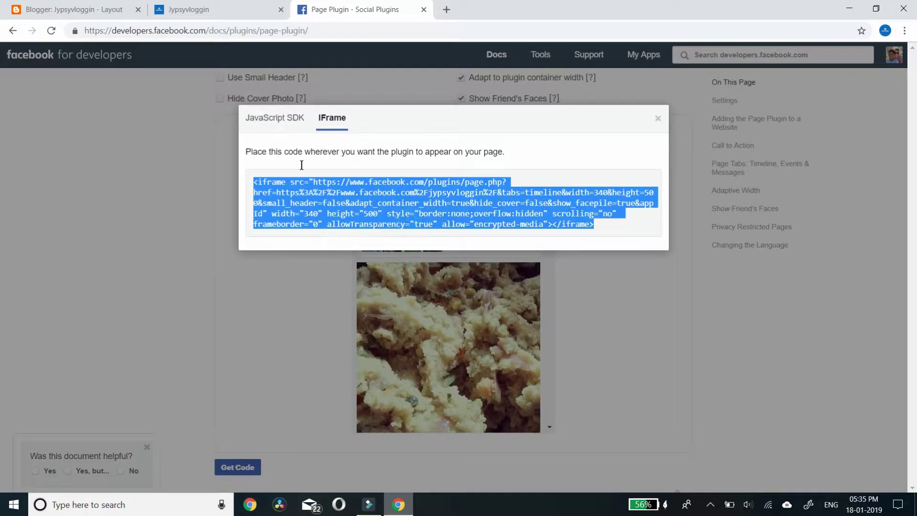
# Replace the Facebook gadget's image code with the pasted Page Plugin iframe code and save.
pyautogui.click(183, 12)
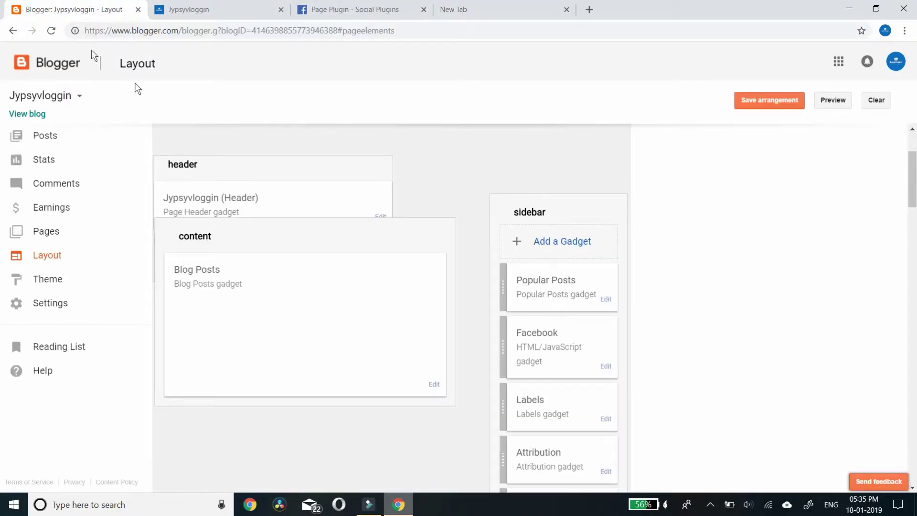
pyautogui.click(606, 366)
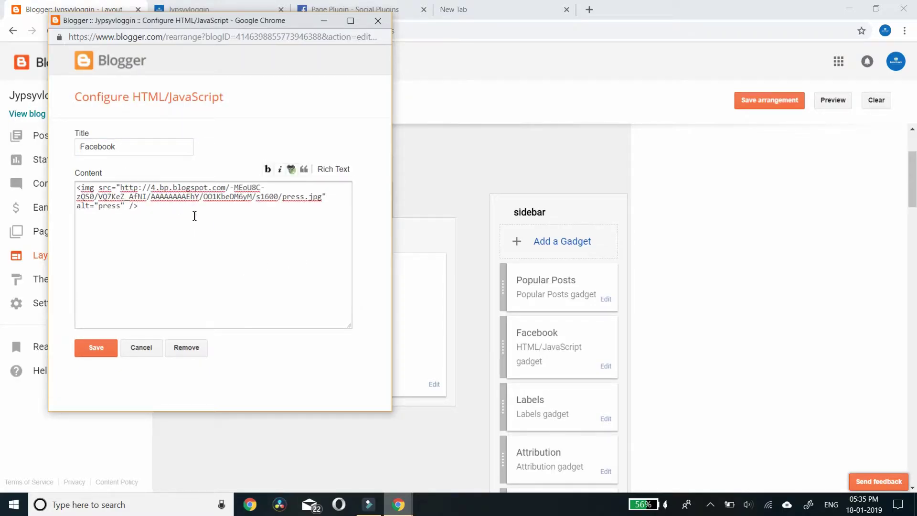
pyautogui.hotkey('ctrl', 'a')
pyautogui.hotkey('ctrl', 'v')
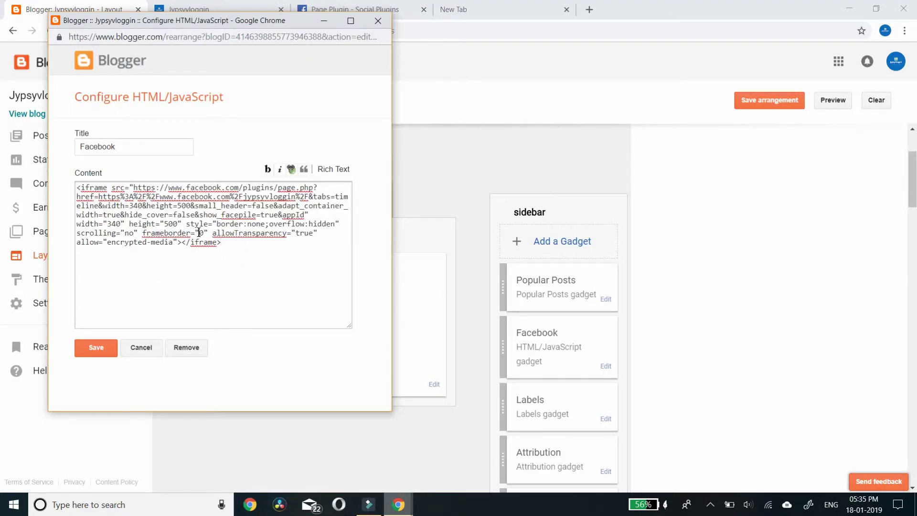
pyautogui.click(91, 348)
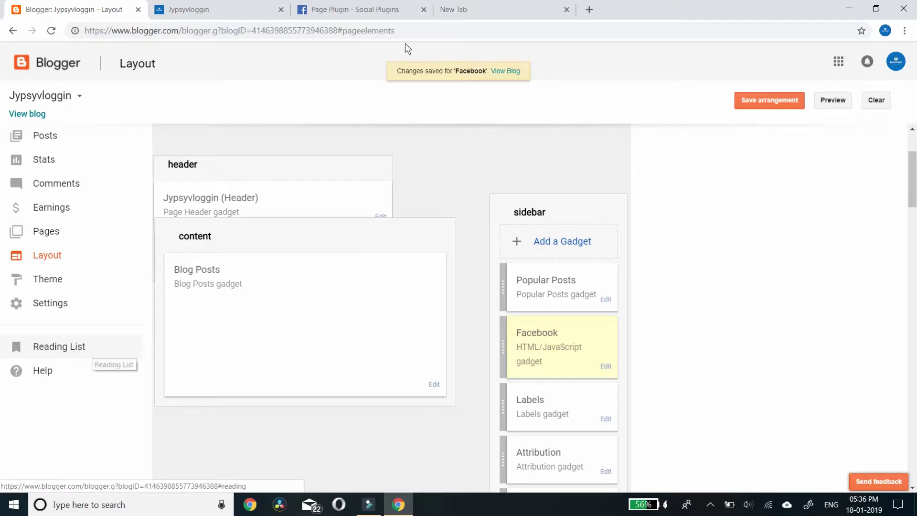
# Reload the live blog and scroll down to the Facebook sidebar's new Page Plugin box.
pyautogui.click(208, 11)
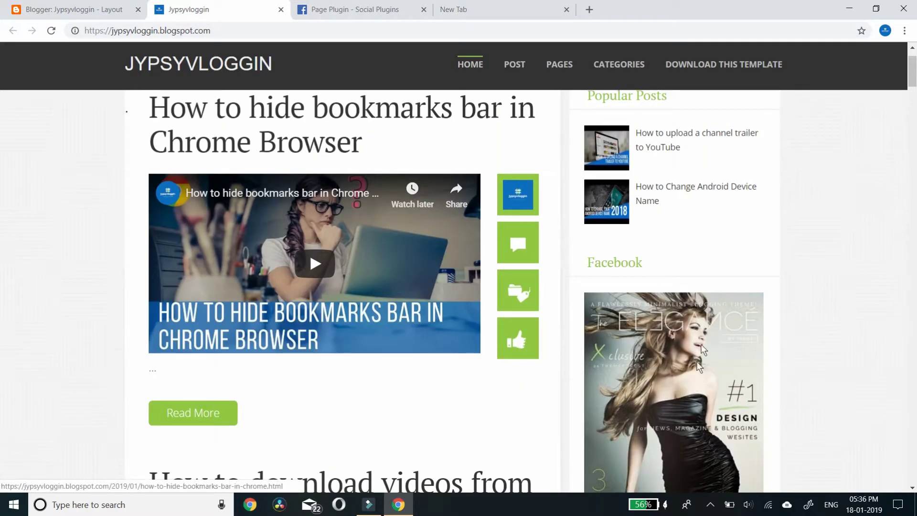
pyautogui.click(219, 28)
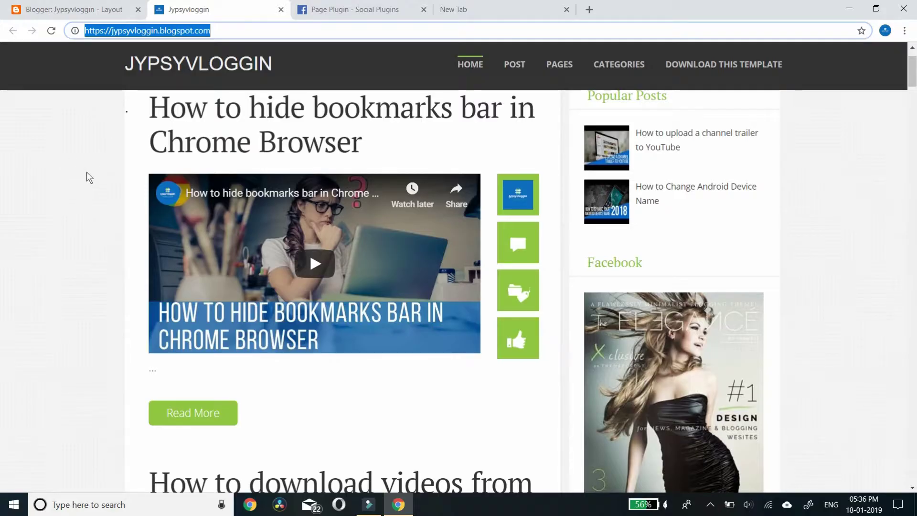
pyautogui.press('Return')
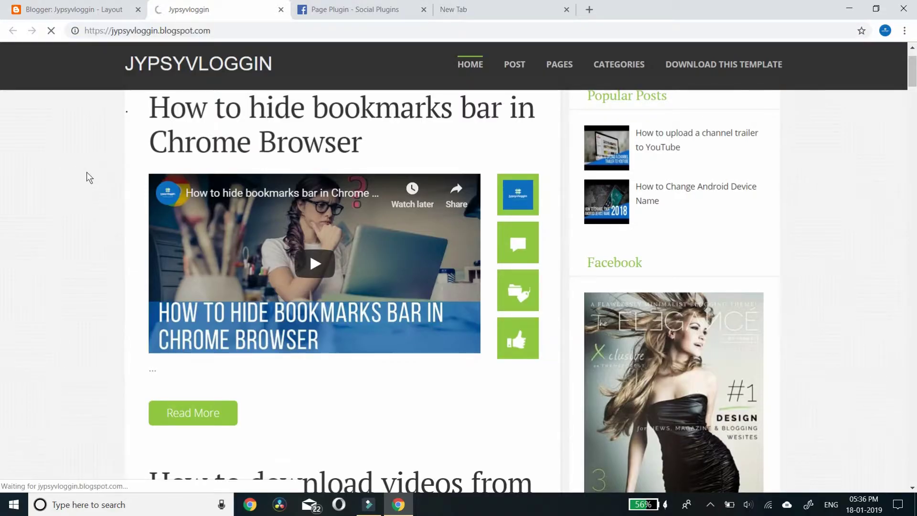
pyautogui.scroll(-1, 397, 296)
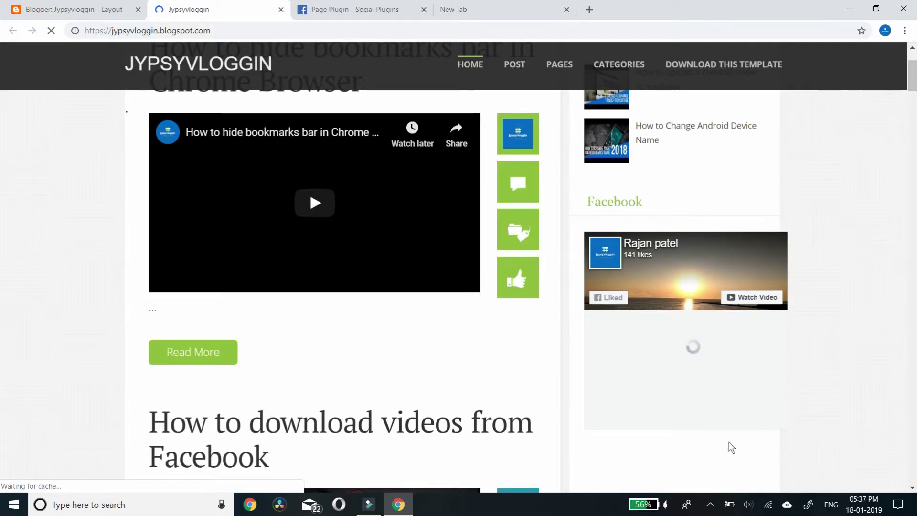
# Enter width 300 and height 500 in the Page Plugin configurator.
pyautogui.click(332, 13)
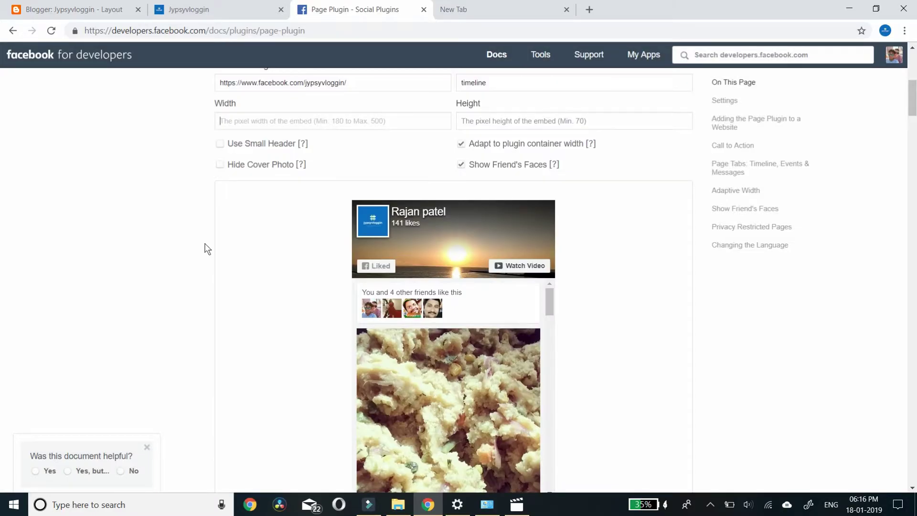
pyautogui.write('300')
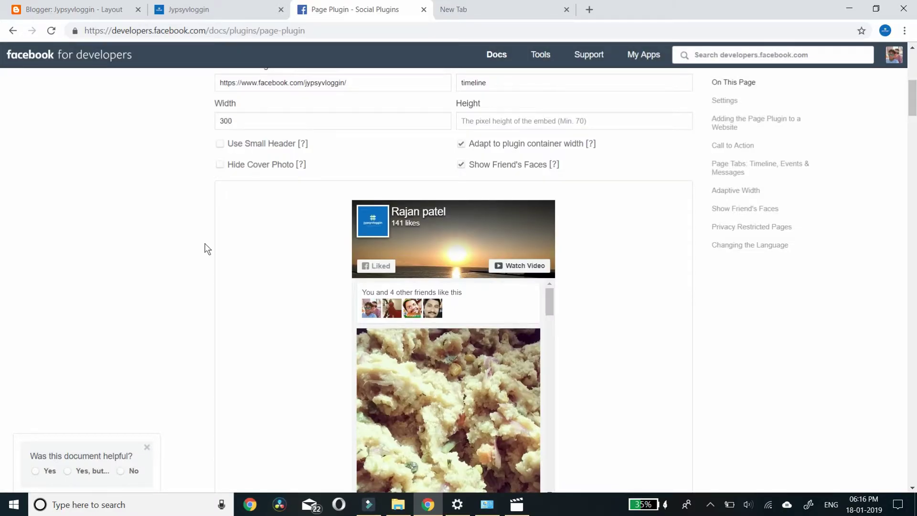
pyautogui.click(532, 119)
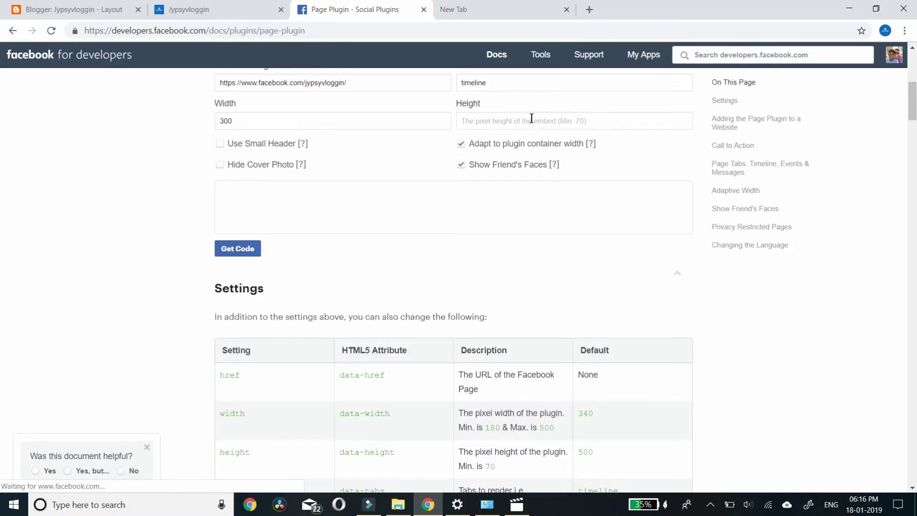
pyautogui.write('500')
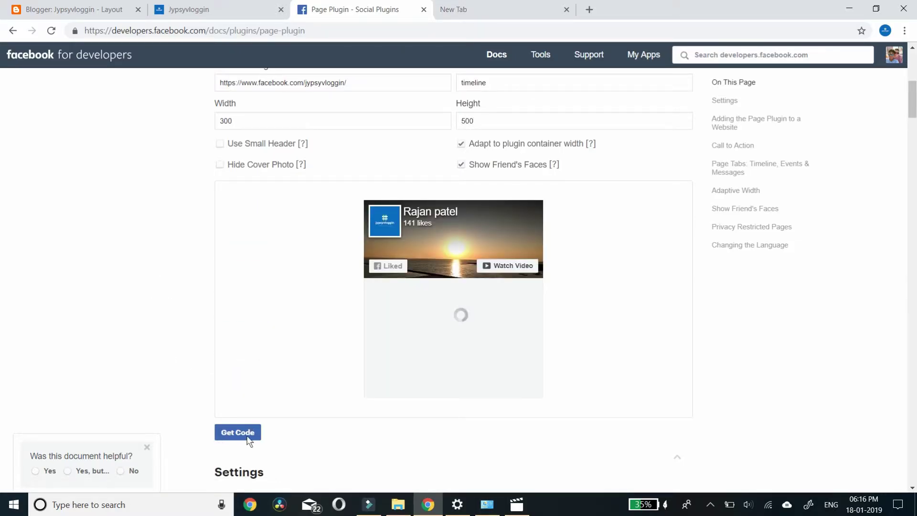
pyautogui.click(104, 277)
# Edit the Facebook gadget, changing width=340 and width="340" to 300, and save.
pyautogui.click(68, 9)
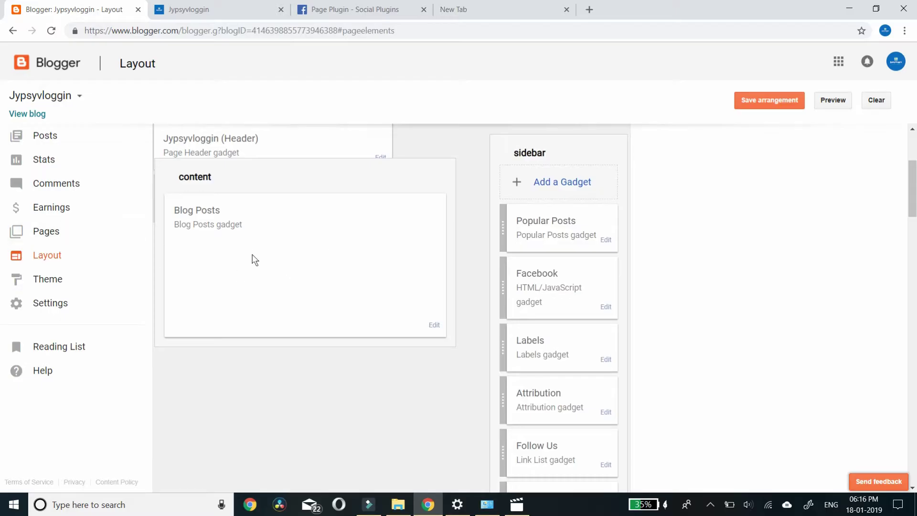
pyautogui.click(606, 308)
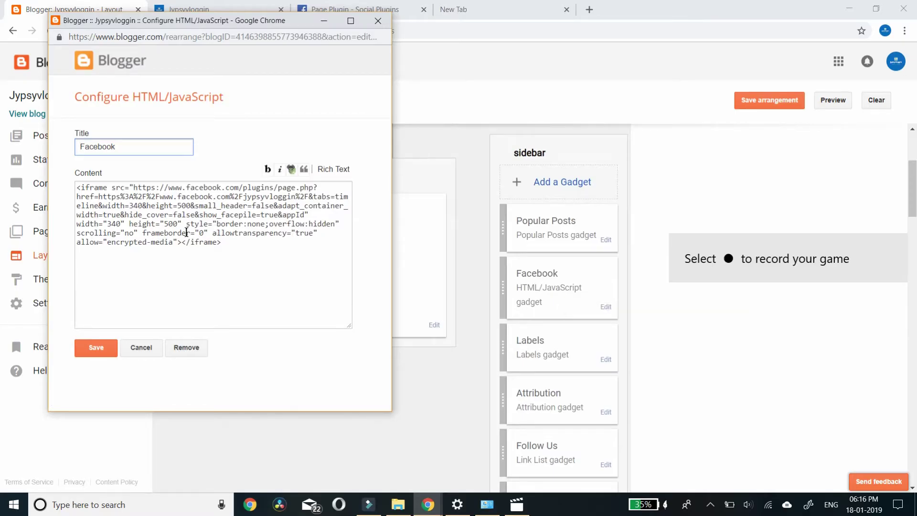
pyautogui.click(135, 207)
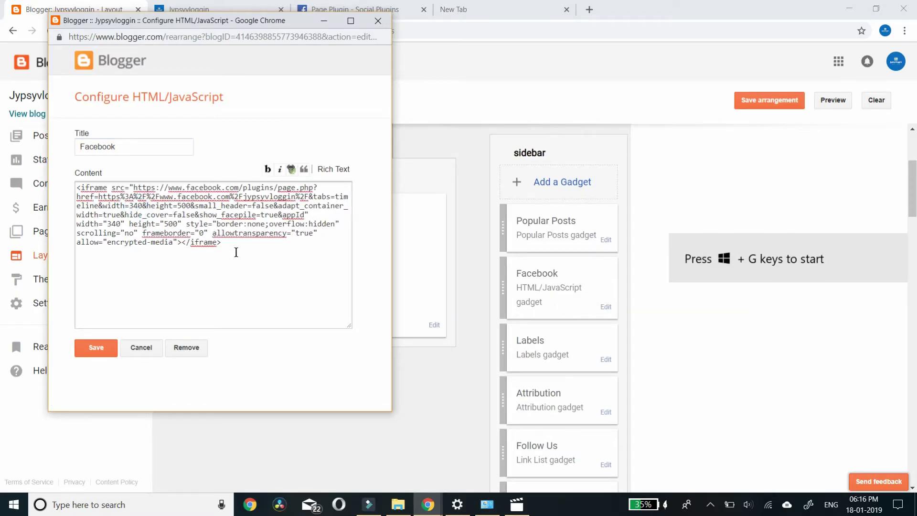
pyautogui.press('BackSpace')
pyautogui.write('0')
pyautogui.click(114, 224)
pyautogui.press('Delete')
pyautogui.write('0')
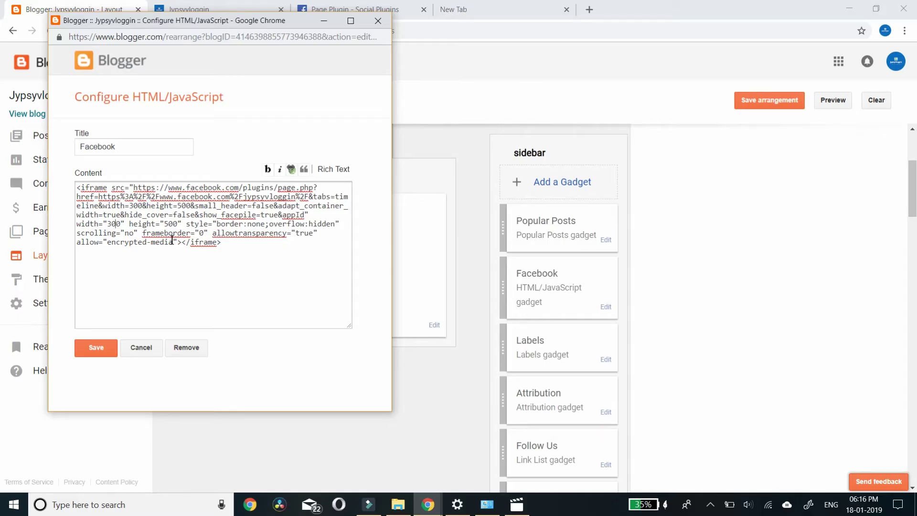
pyautogui.click(93, 348)
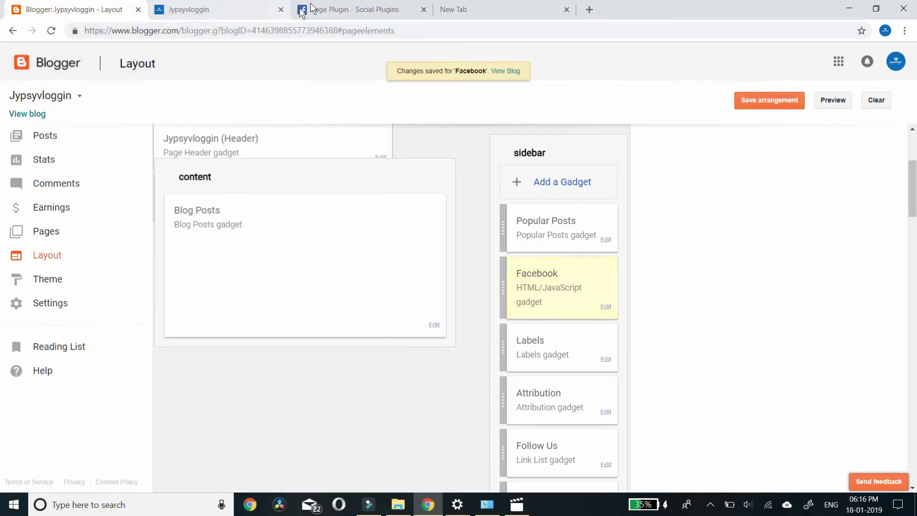
# Reload the live blog tab to view the narrower Facebook widget.
pyautogui.click(206, 10)
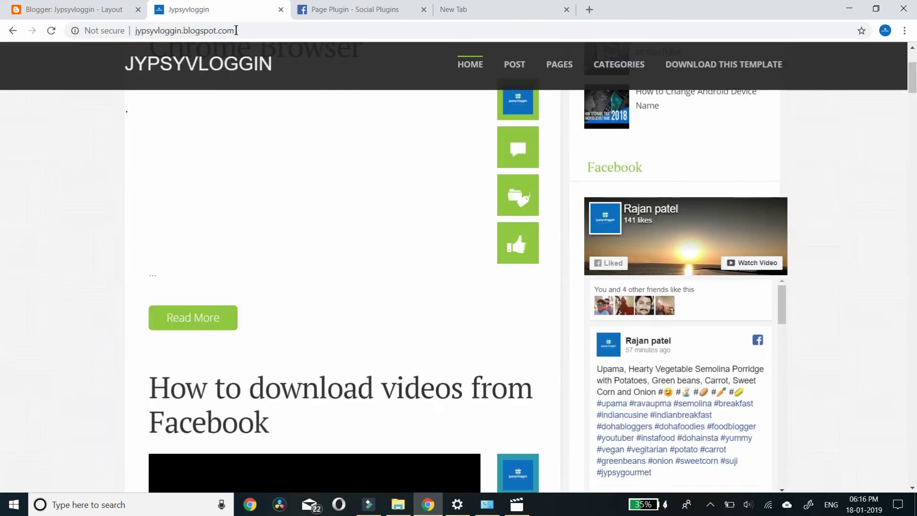
pyautogui.click(236, 30)
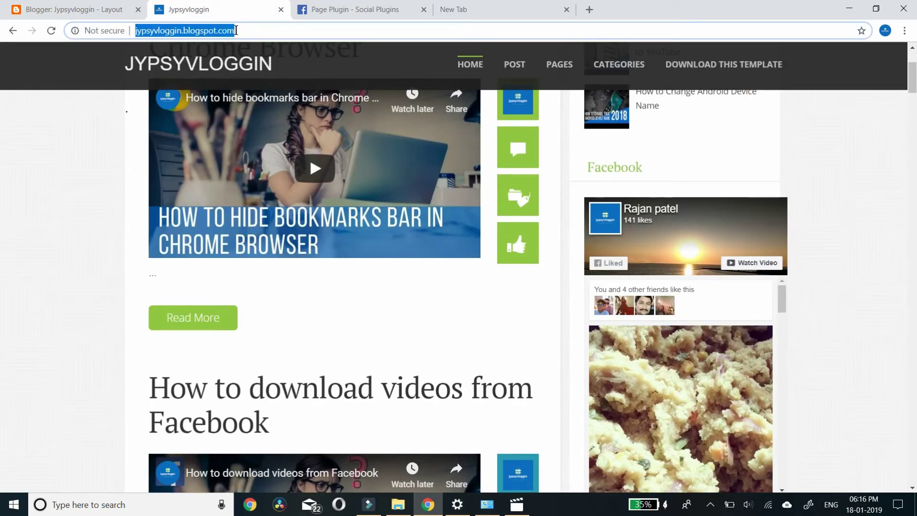
pyautogui.press('Return')
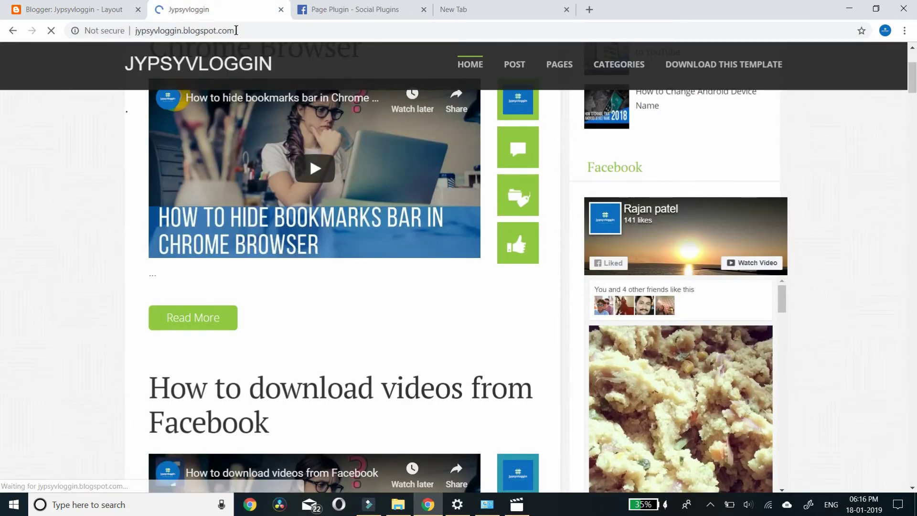